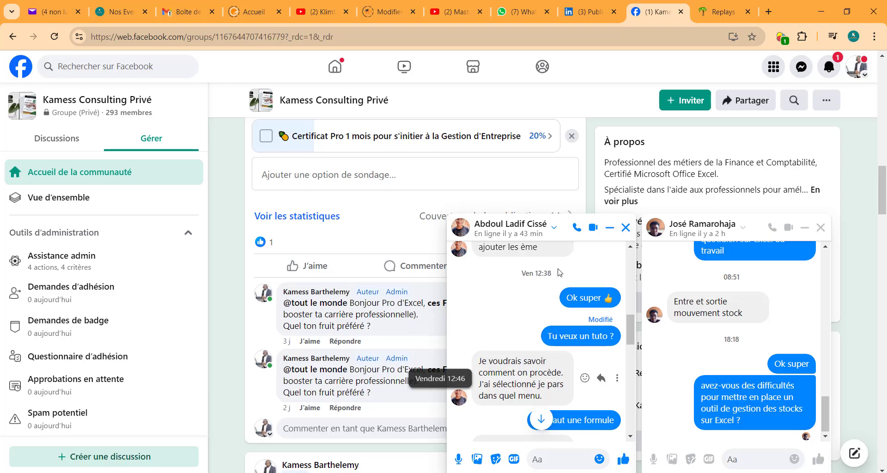
# Review the Messenger conversation from the first question about Excel ranks with the "ème" suffix through to the shared tutorial link
pyautogui.scroll(5, 559, 272)
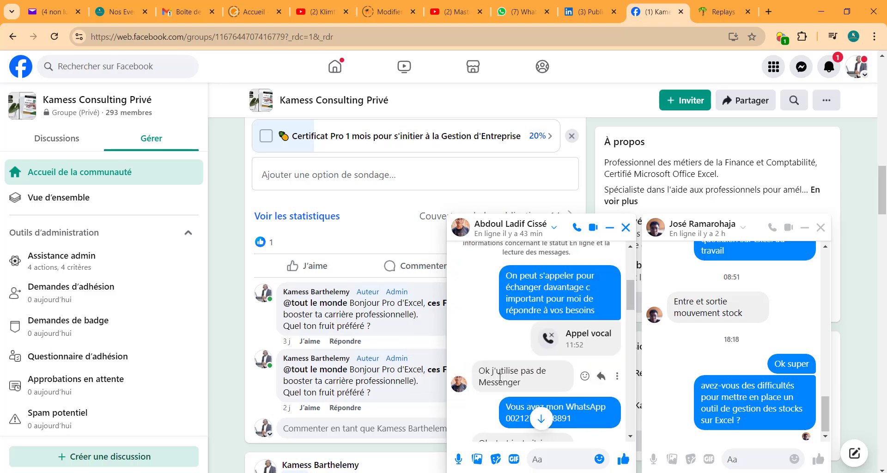
pyautogui.scroll(8, 500, 376)
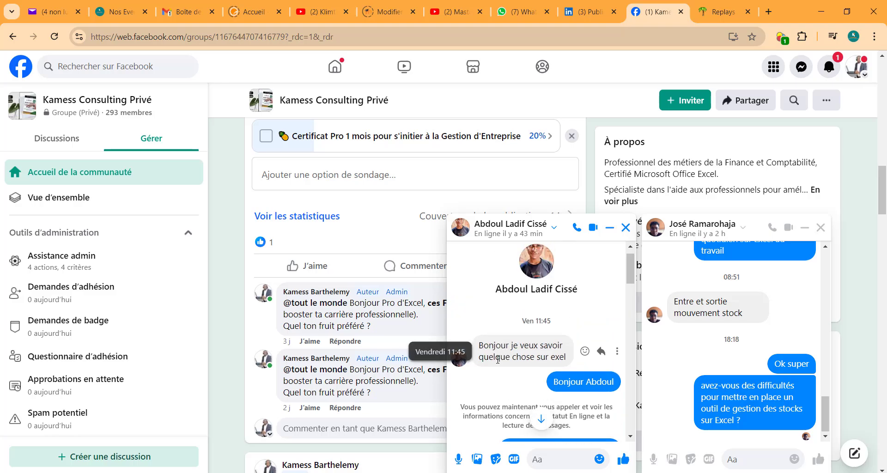
pyautogui.scroll(-3, 504, 342)
pyautogui.scroll(1, 515, 319)
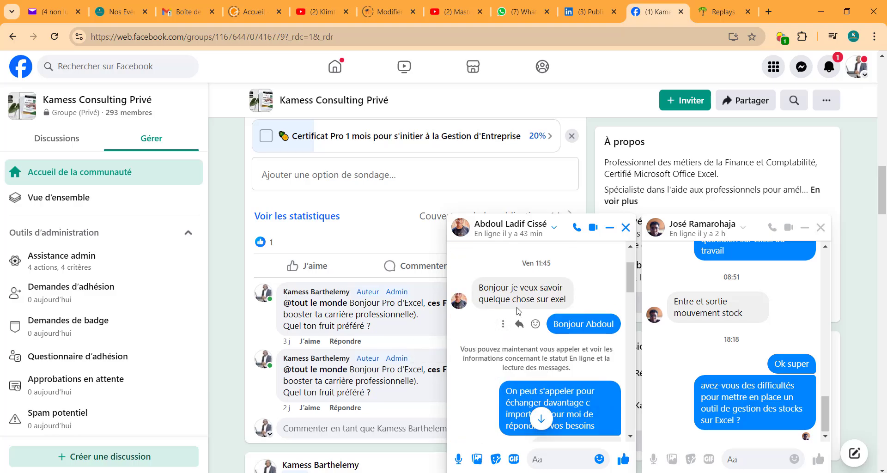
pyautogui.scroll(-6, 509, 324)
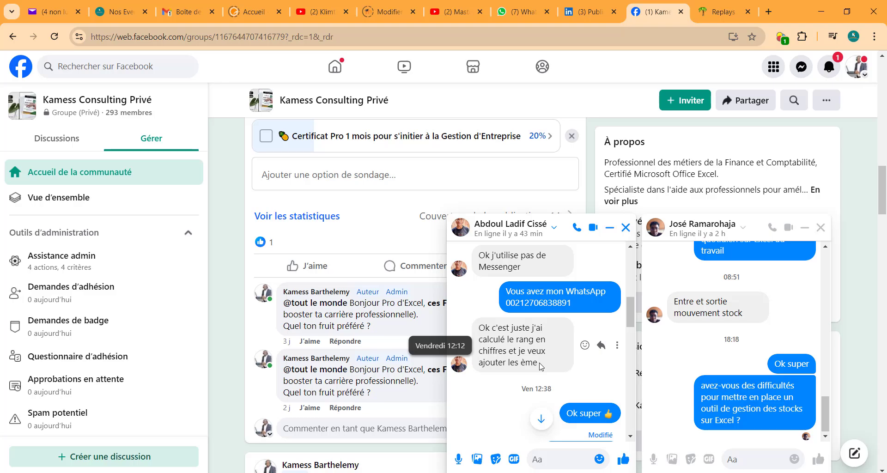
pyautogui.scroll(-3, 539, 366)
pyautogui.scroll(2, 540, 364)
pyautogui.scroll(1, 540, 363)
pyautogui.doubleClick(522, 365)
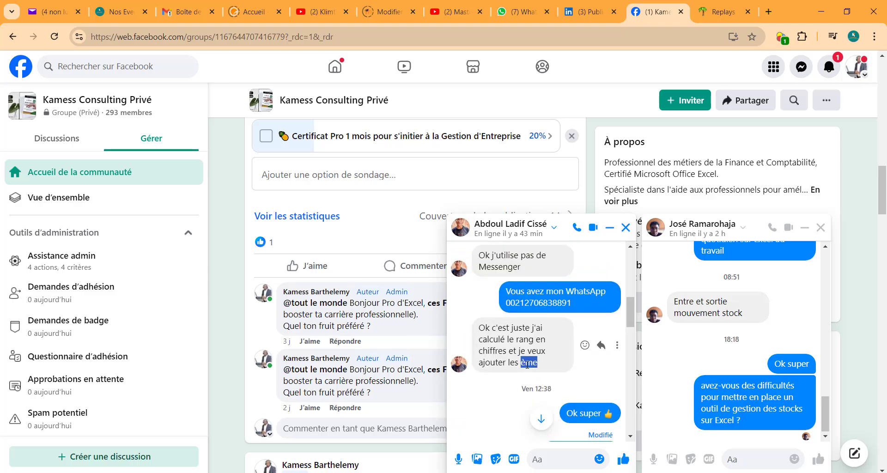
pyautogui.click(543, 366)
pyautogui.scroll(-10, 543, 366)
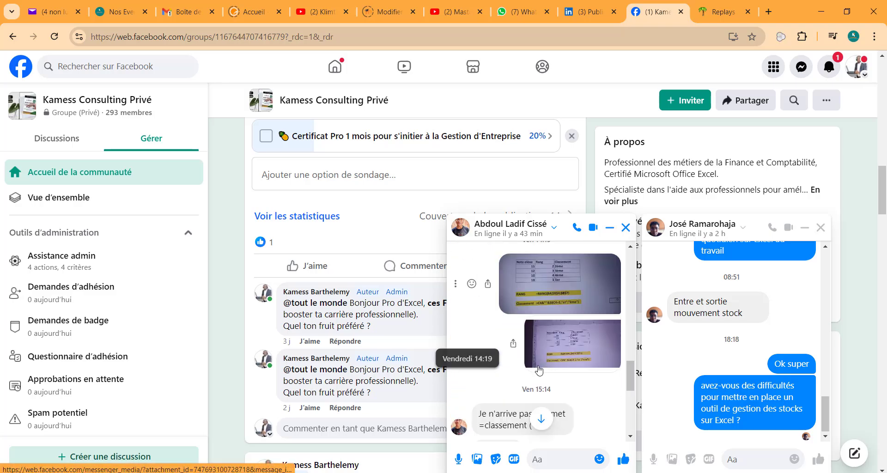
pyautogui.scroll(-5, 539, 370)
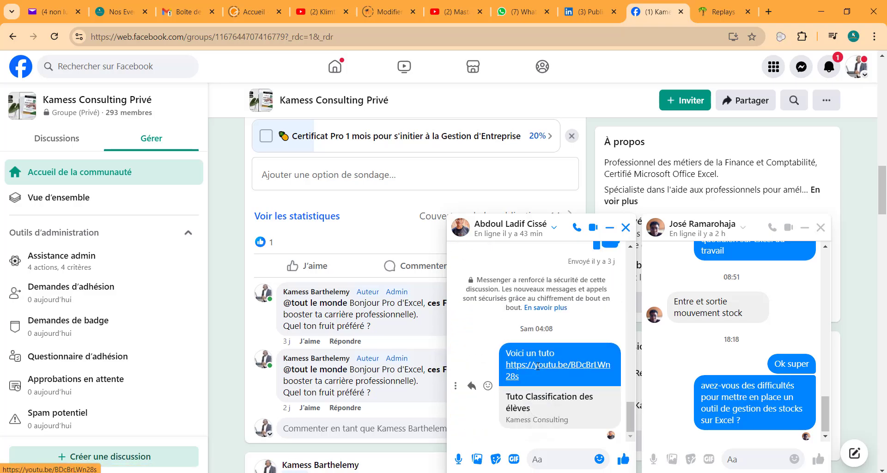
# Switch to WhatsApp Web and enlarge the chat screenshot asking about alphabetical sorting and multiplying grades by one coefficient
pyautogui.click(536, 13)
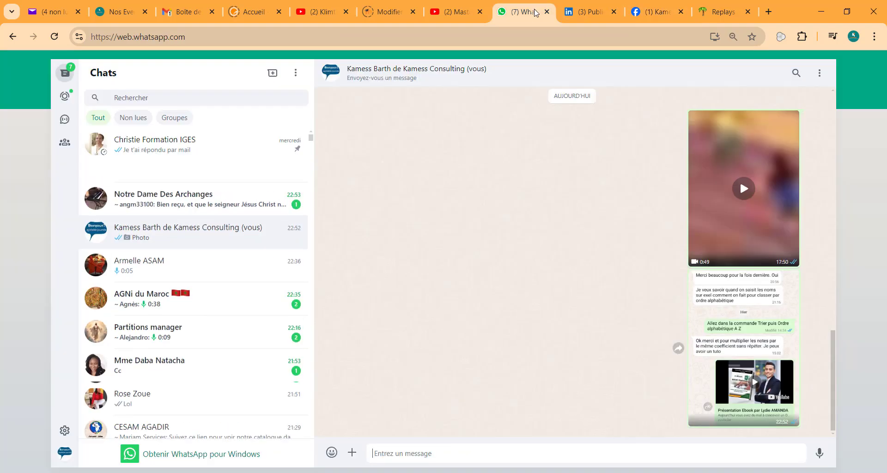
pyautogui.click(727, 367)
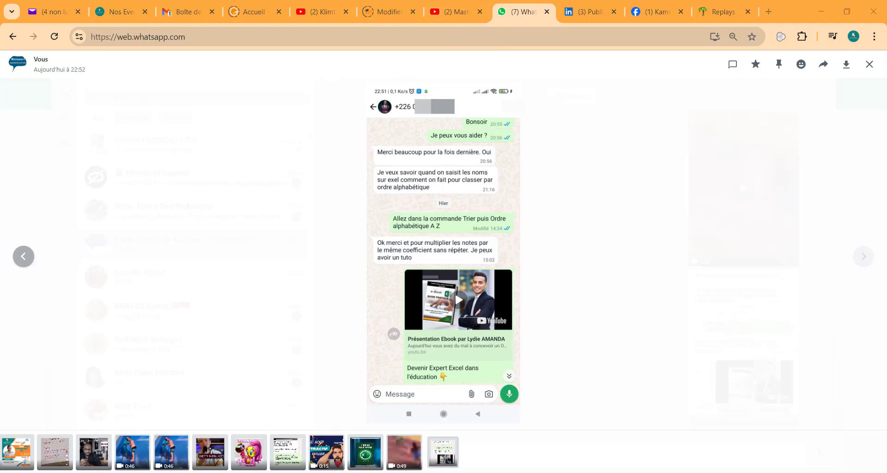
# Switch to the Excel workbook 6A Premier Trimestre and inspect the average, coefficient and rank cells on the Français sheet
pyautogui.moveTo(382, 467)
pyautogui.click(443, 430)
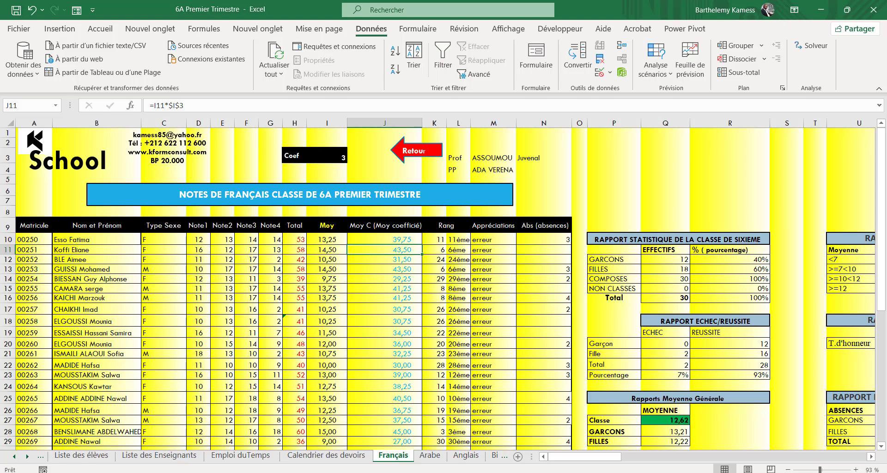
pyautogui.moveTo(524, 472)
pyautogui.click(164, 279)
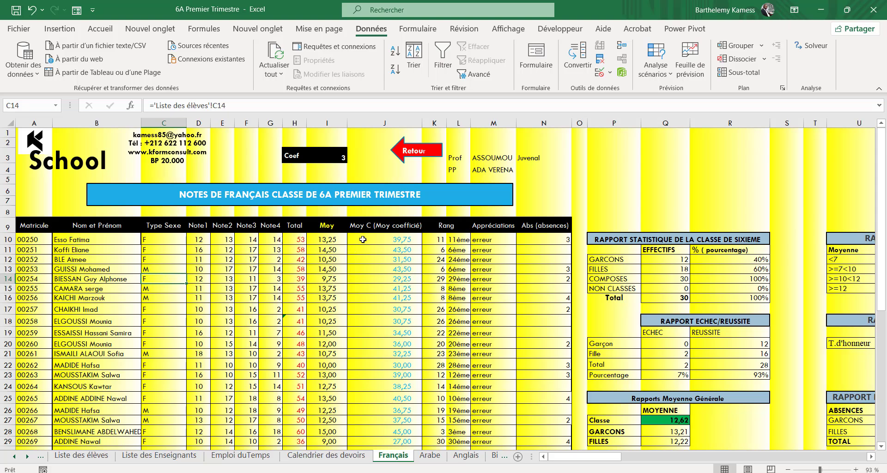
pyautogui.click(327, 241)
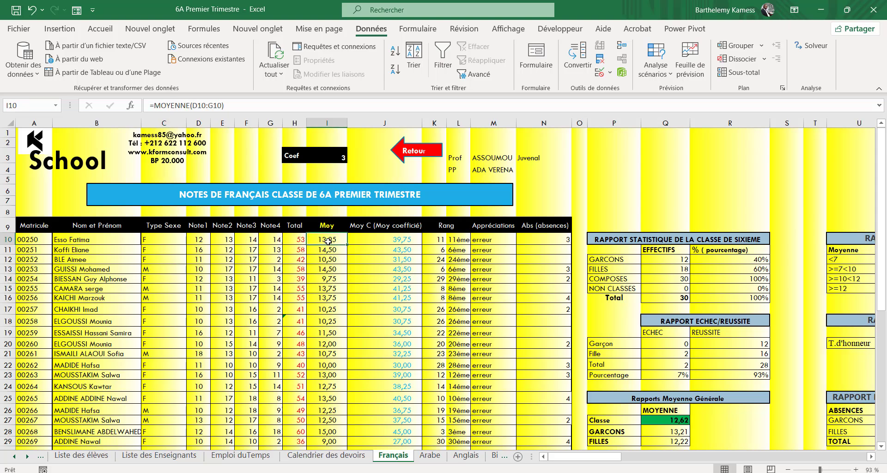
pyautogui.click(326, 158)
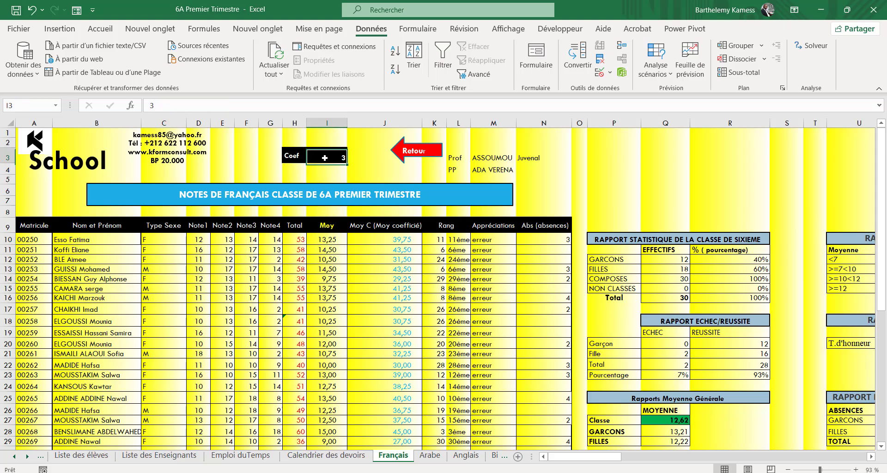
pyautogui.click(459, 239)
pyautogui.click(437, 239)
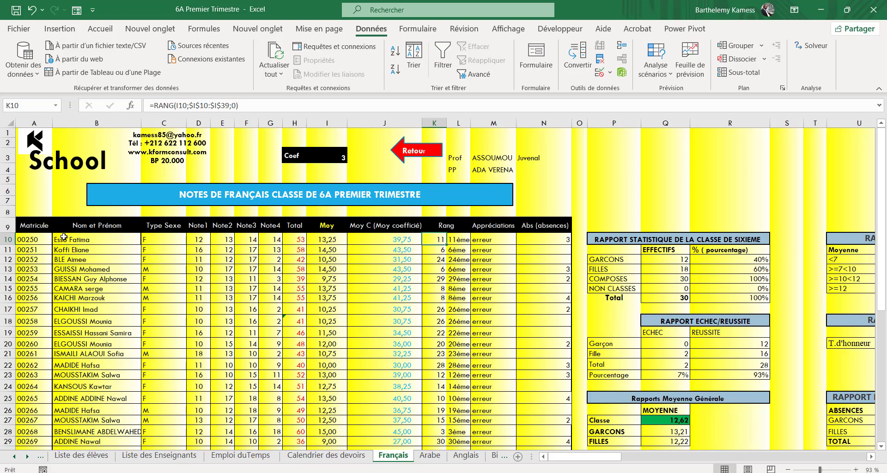
pyautogui.moveTo(38, 225); pyautogui.dragTo(550, 427)
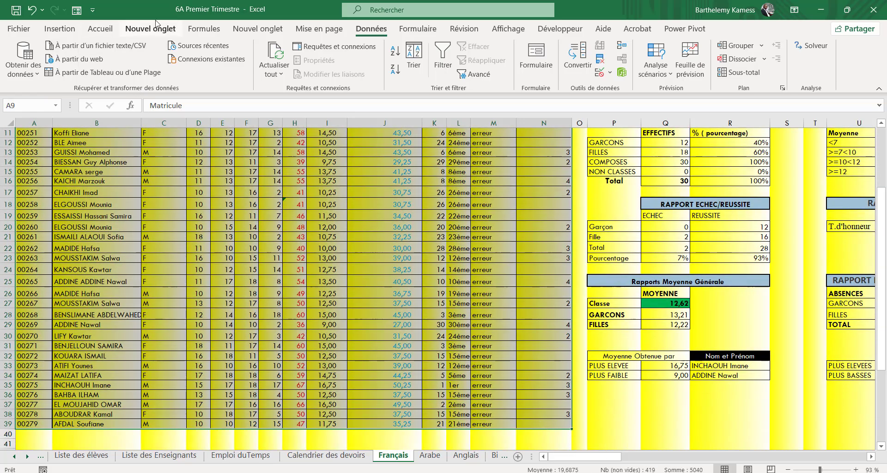
pyautogui.click(334, 31)
pyautogui.click(371, 29)
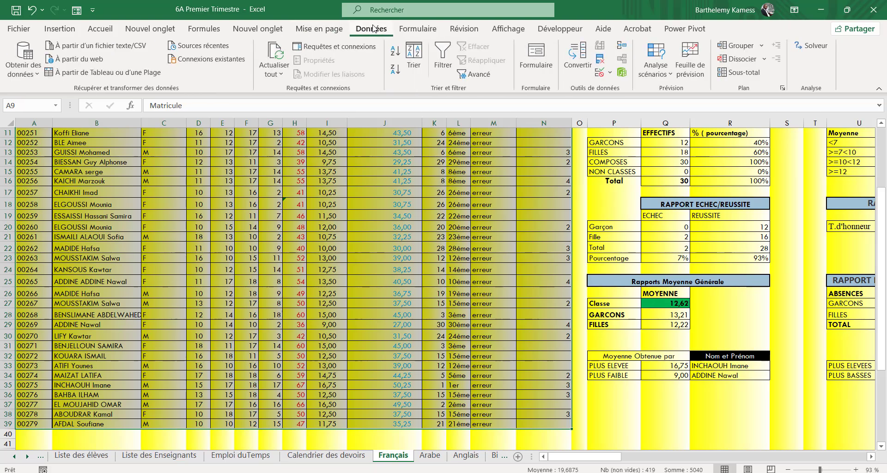
pyautogui.click(416, 59)
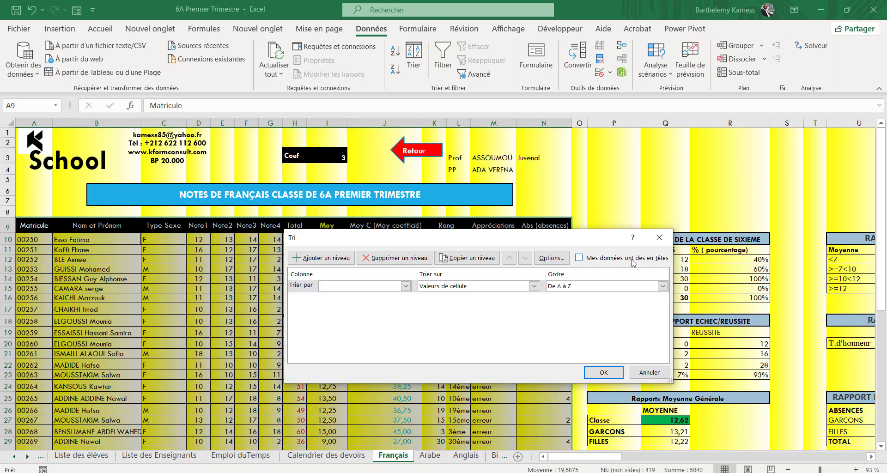
pyautogui.click(579, 258)
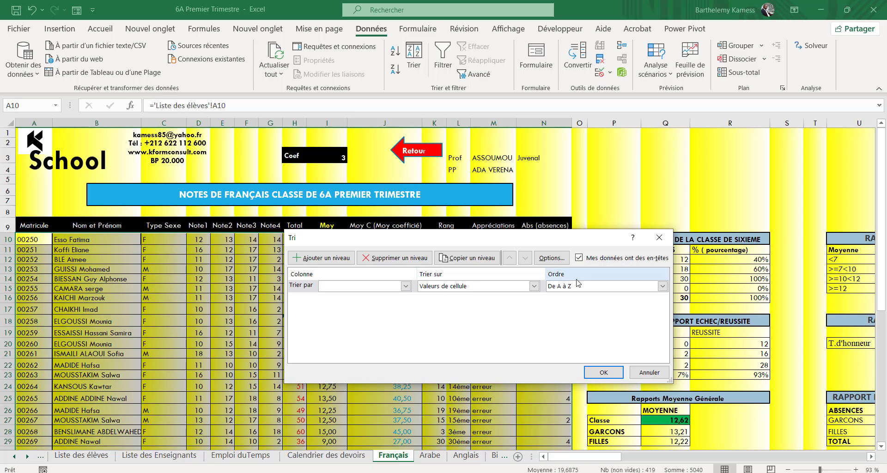
pyautogui.click(580, 260)
pyautogui.click(580, 260)
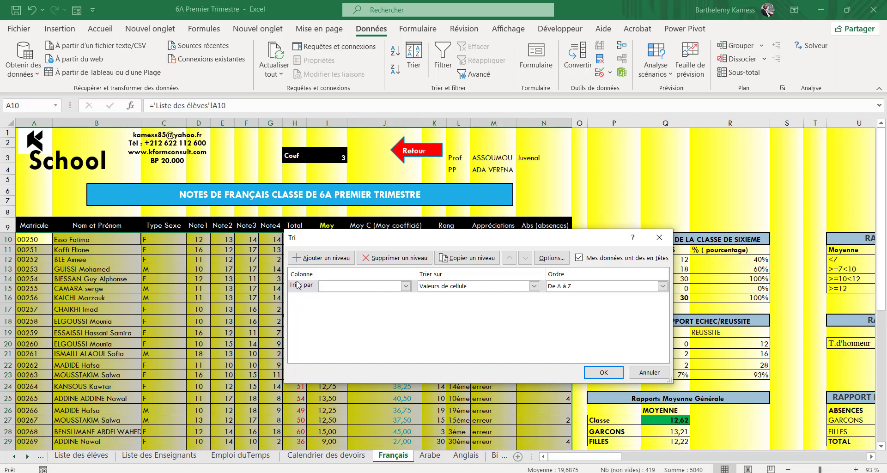
pyautogui.click(347, 287)
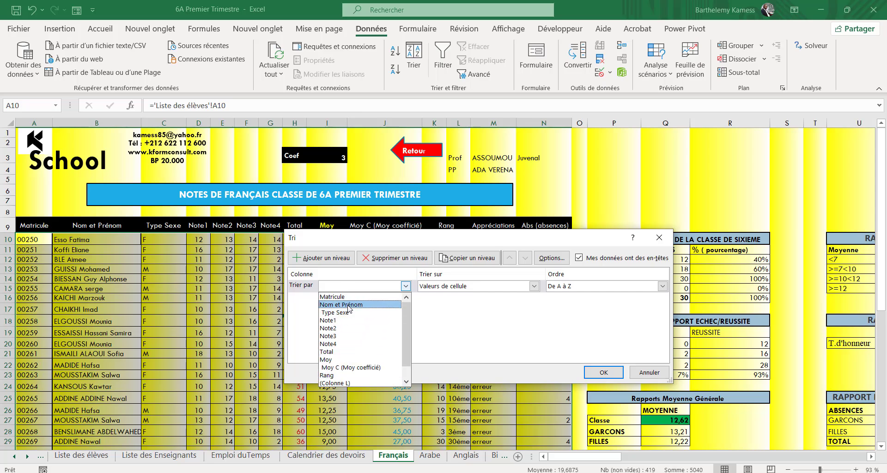
pyautogui.click(349, 305)
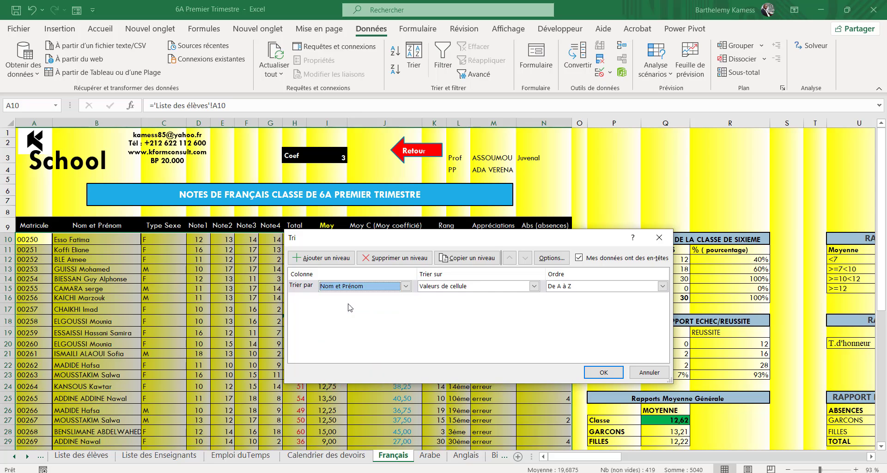
pyautogui.click(457, 287)
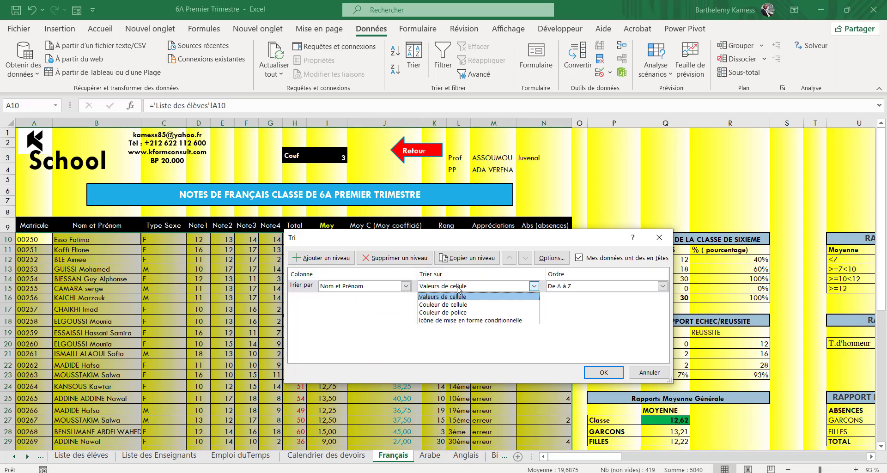
pyautogui.click(457, 287)
pyautogui.click(559, 287)
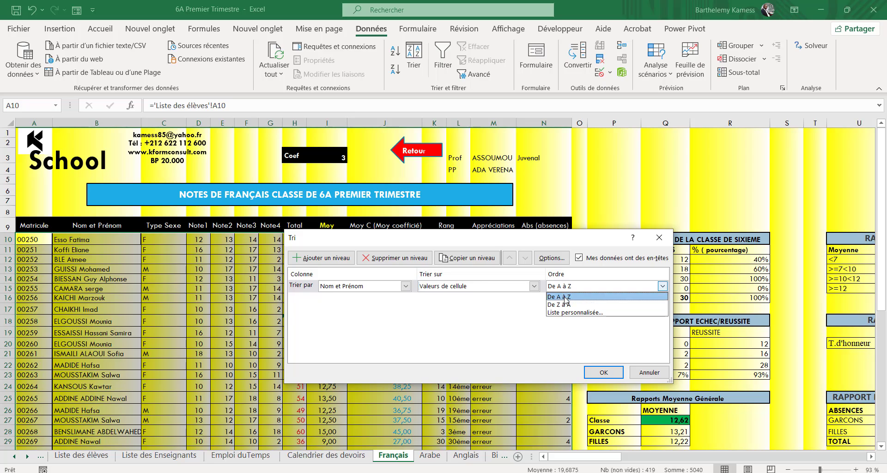
pyautogui.click(566, 298)
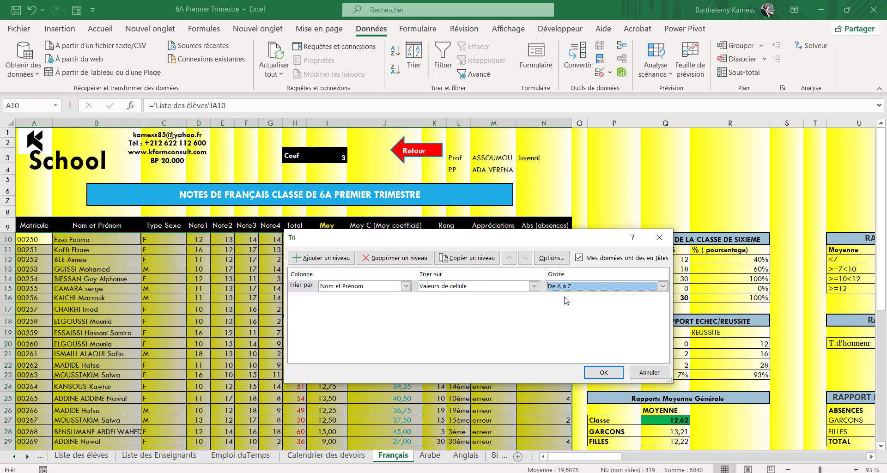
pyautogui.click(649, 373)
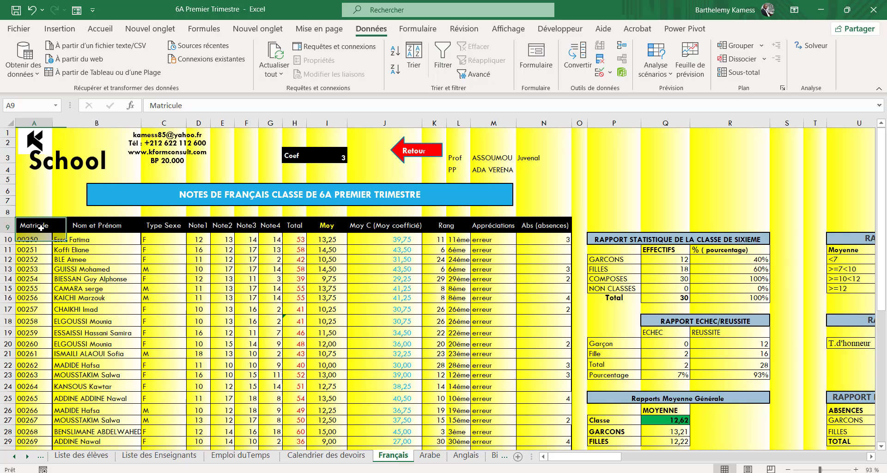
# Sort the grades table A9:N39, treated as having headers, by Nom et Prénom on cell values from A to Z
pyautogui.moveTo(35, 226); pyautogui.dragTo(521, 422)
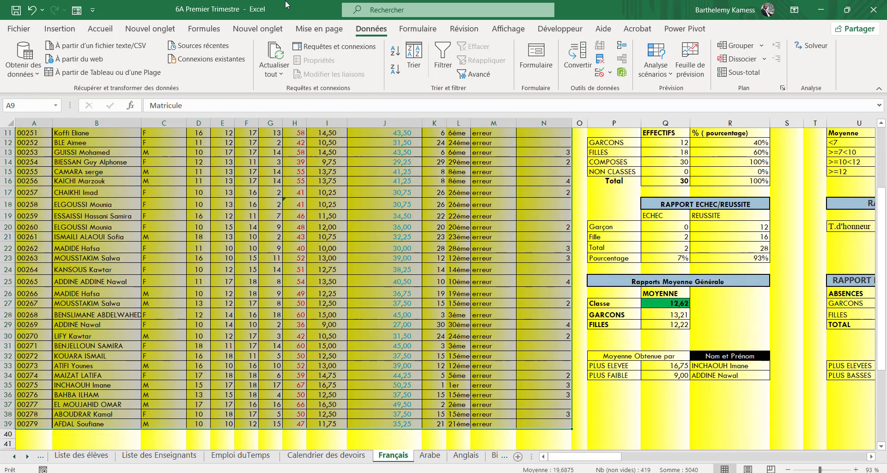
pyautogui.click(257, 28)
pyautogui.click(375, 29)
pyautogui.click(413, 58)
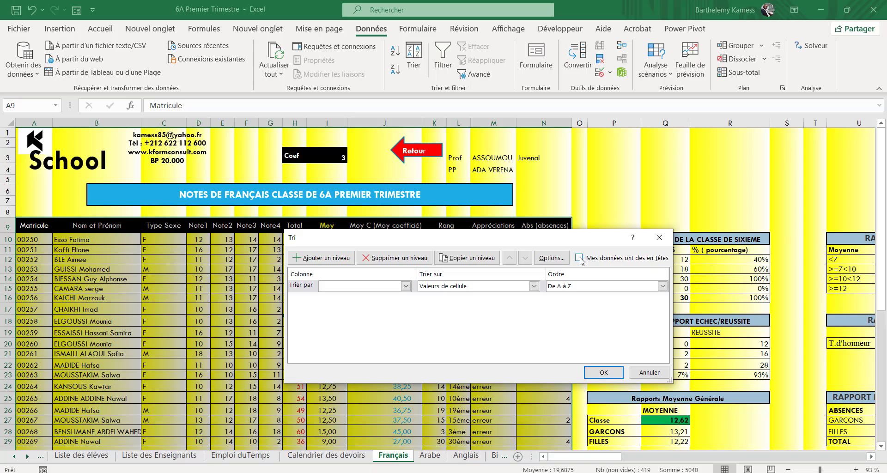
pyautogui.click(579, 259)
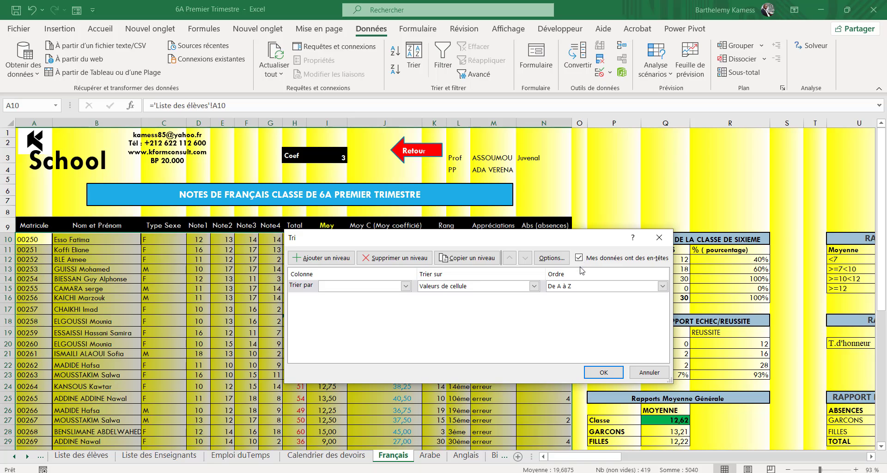
pyautogui.click(362, 286)
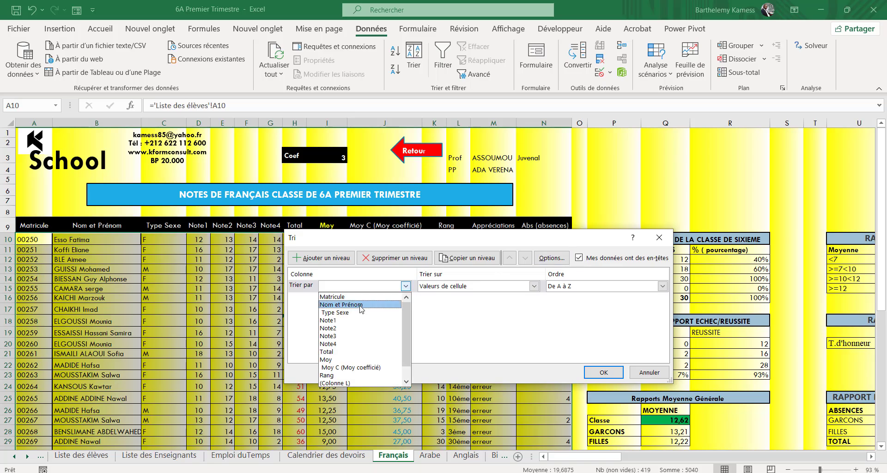
pyautogui.click(361, 305)
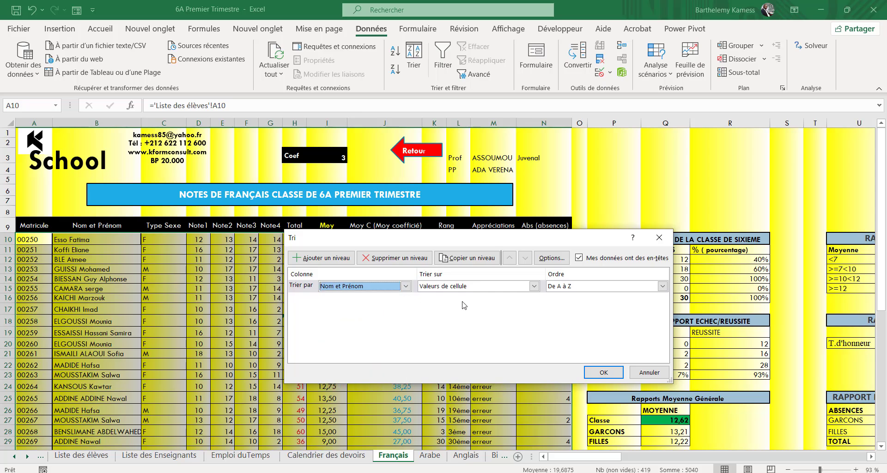
pyautogui.click(560, 289)
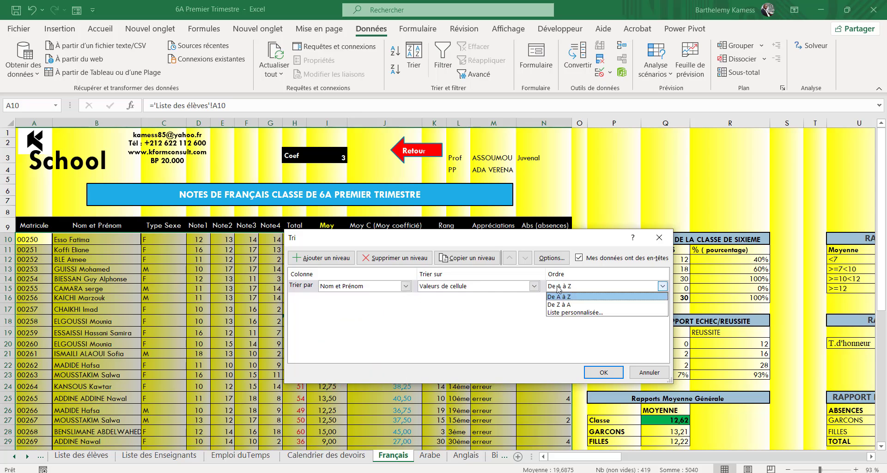
pyautogui.click(557, 297)
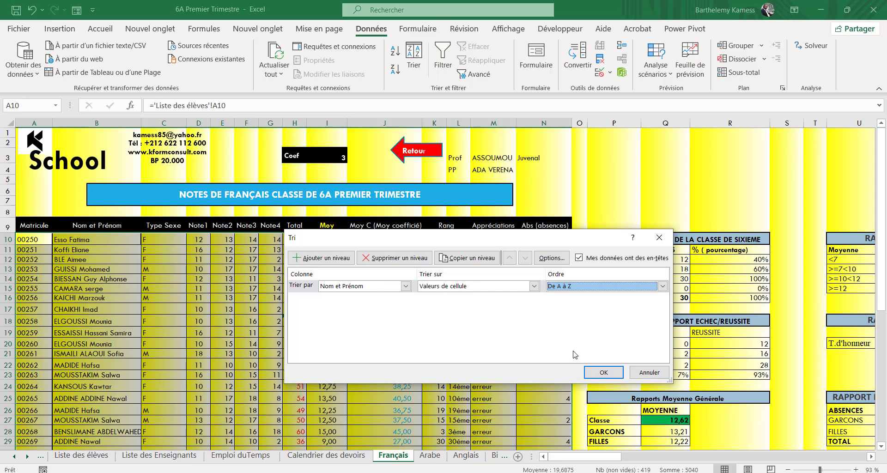
pyautogui.click(604, 372)
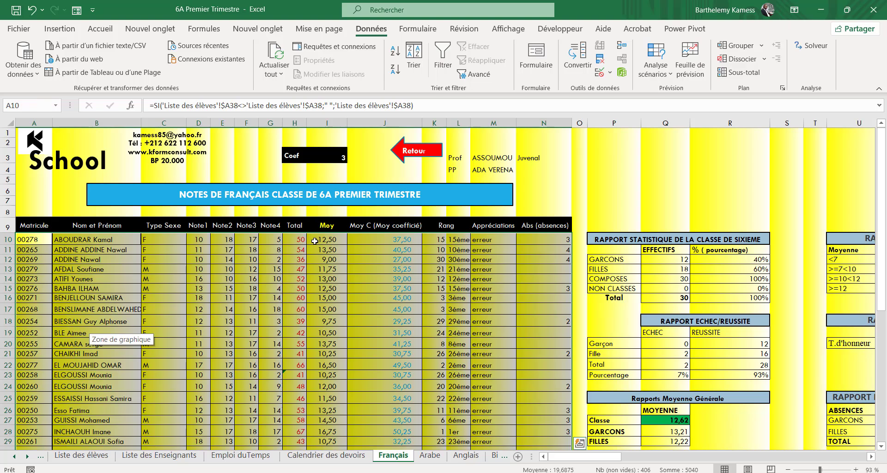
# Check the average and coefficient cells, and clear the Moy C (Moy coefficié) values in J10:J25
pyautogui.click(371, 237)
pyautogui.click(324, 241)
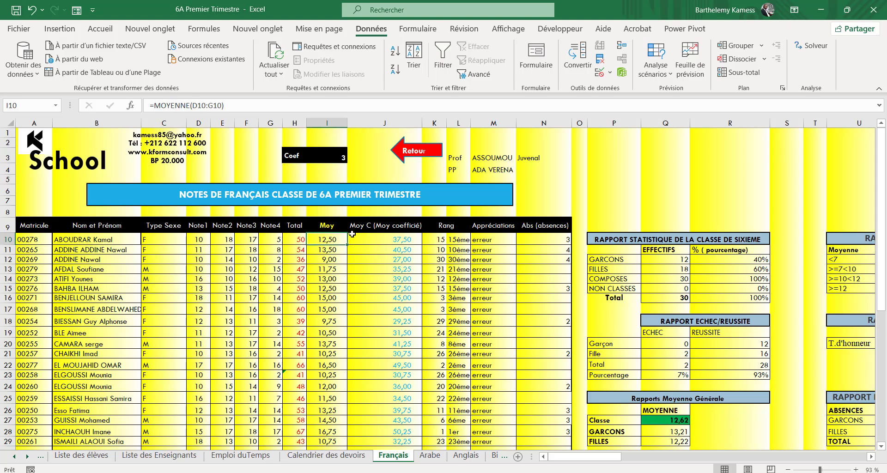
pyautogui.click(335, 158)
pyautogui.moveTo(369, 241); pyautogui.dragTo(380, 394)
pyautogui.press('Delete')
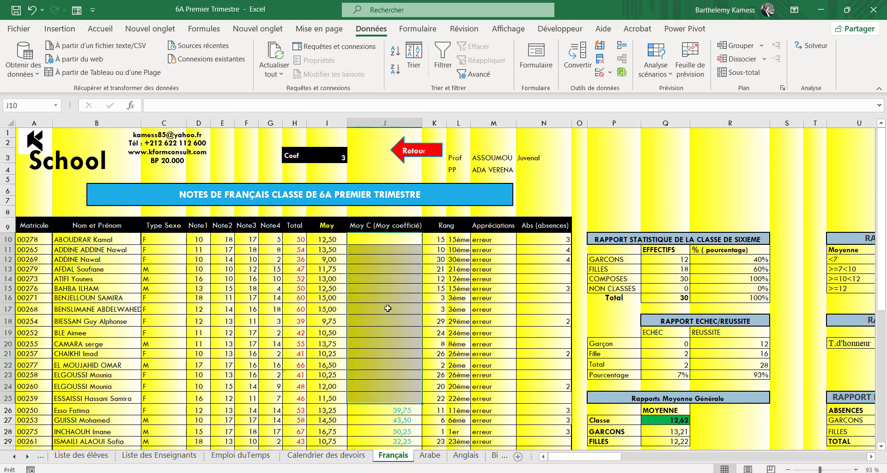
# Enter the formula =I10*I3 in J10 to multiply the first student's average by the coefficient
pyautogui.click(381, 239)
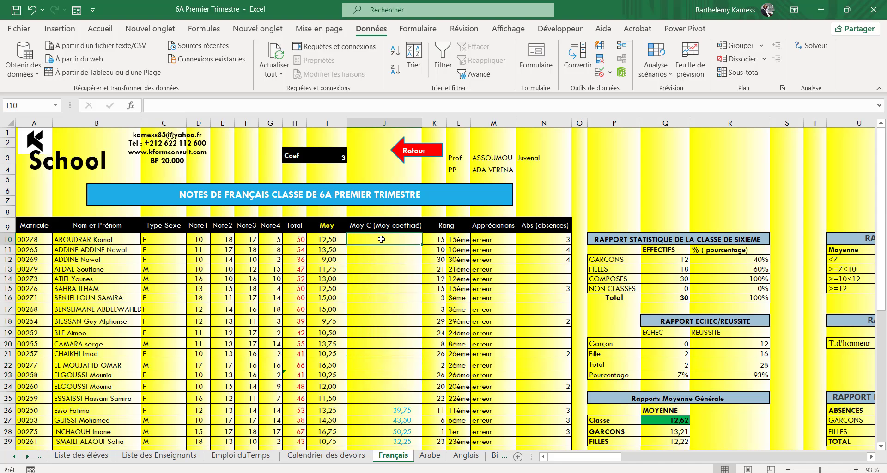
pyautogui.write('=')
pyautogui.click(320, 239)
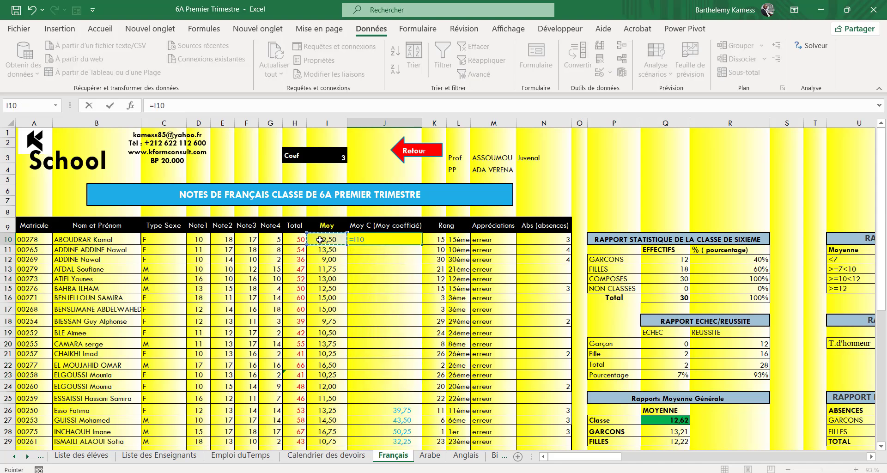
pyautogui.write('*')
pyautogui.click(331, 153)
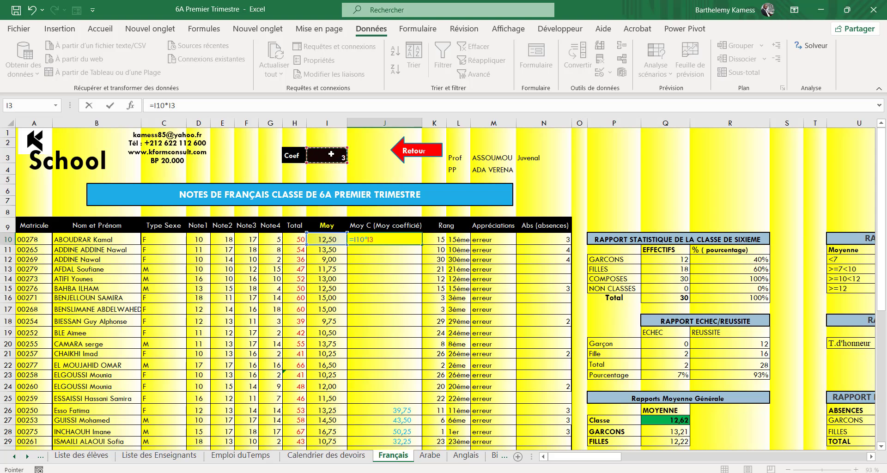
pyautogui.press('Return')
pyautogui.click(372, 241)
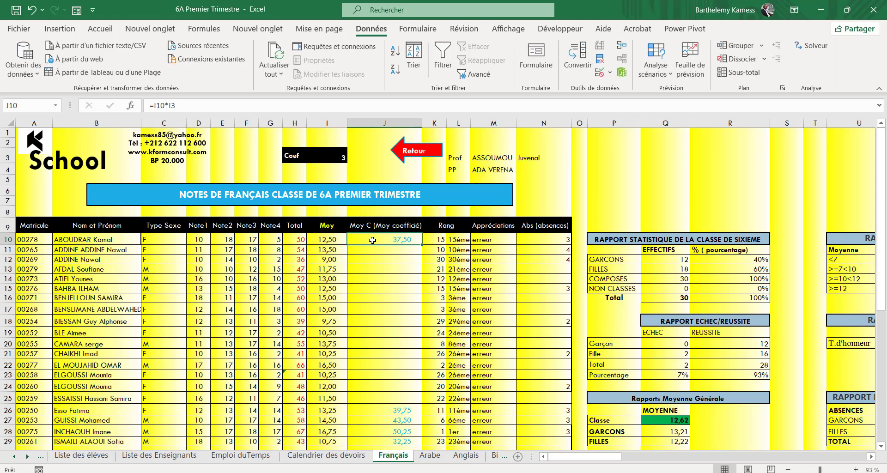
pyautogui.write('=')
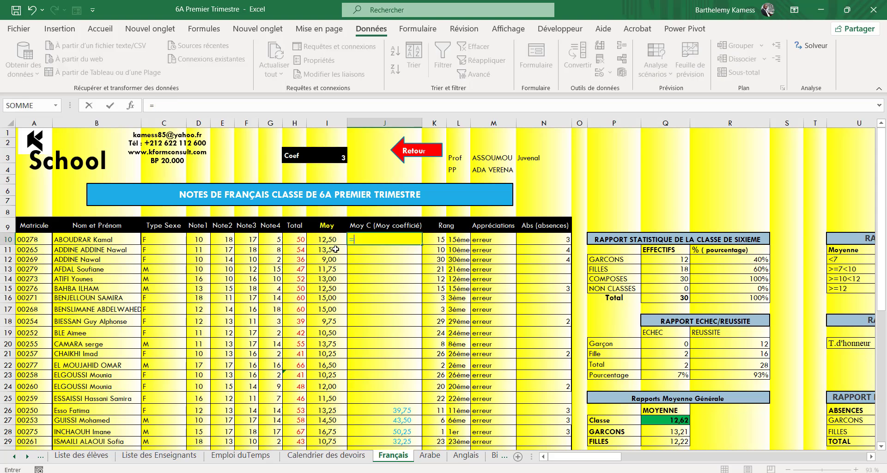
pyautogui.click(325, 239)
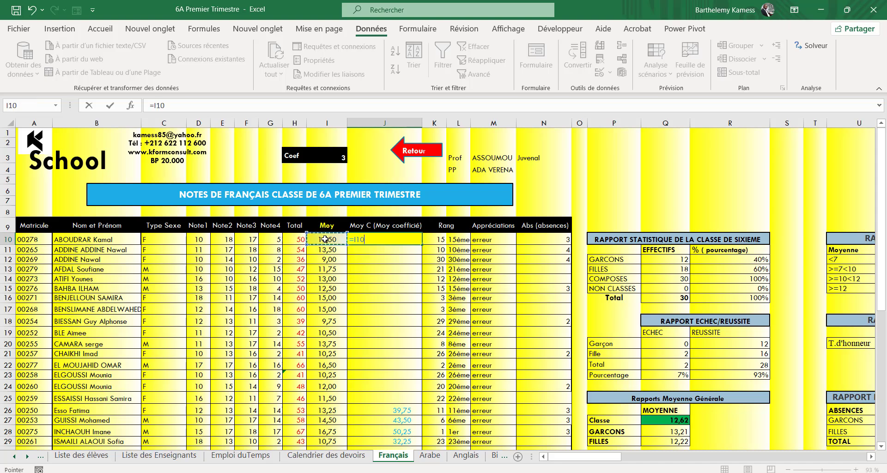
pyautogui.write('*')
pyautogui.click(322, 157)
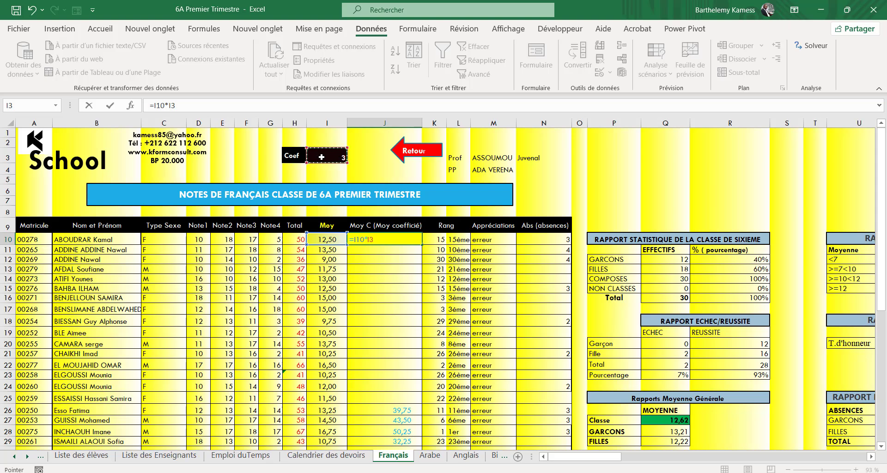
pyautogui.press('Return')
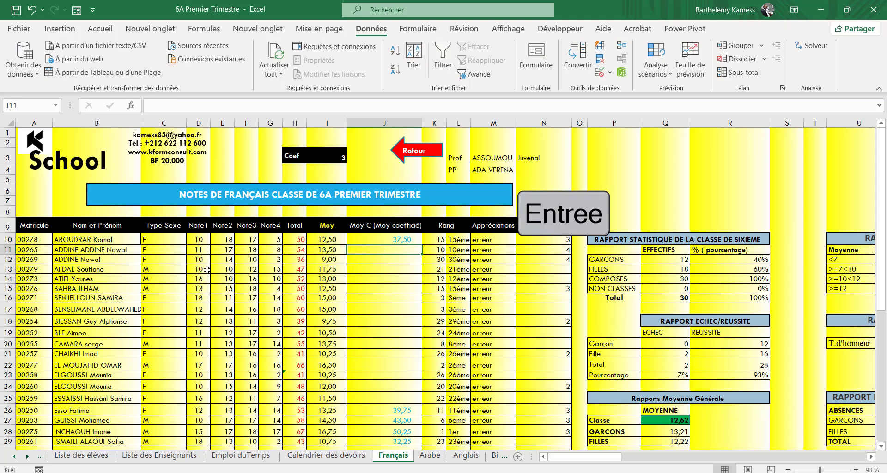
# Fill the relative formula from J10 down the Moy C (Moy coefficié) column to J24
pyautogui.click(357, 240)
pyautogui.moveTo(193, 253); pyautogui.dragTo(287, 316)
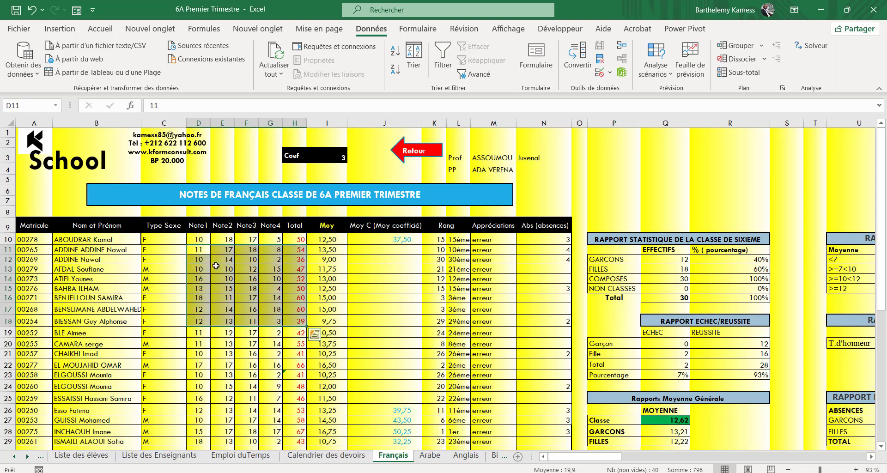
pyautogui.click(203, 252)
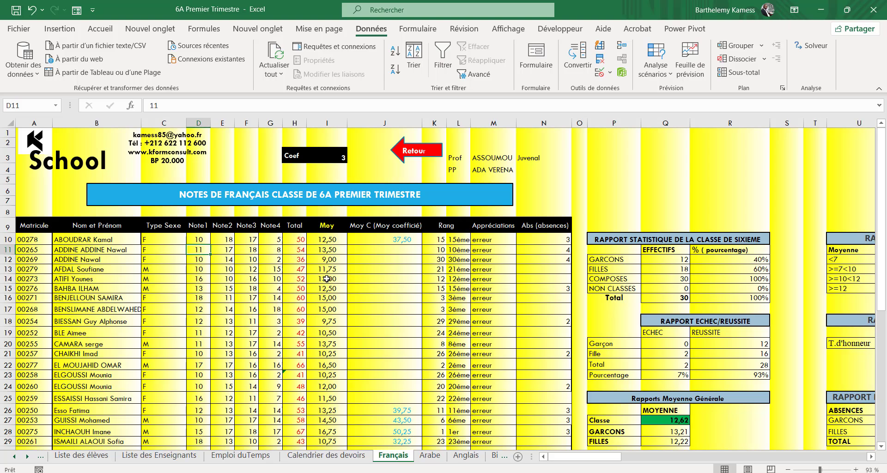
pyautogui.click(381, 238)
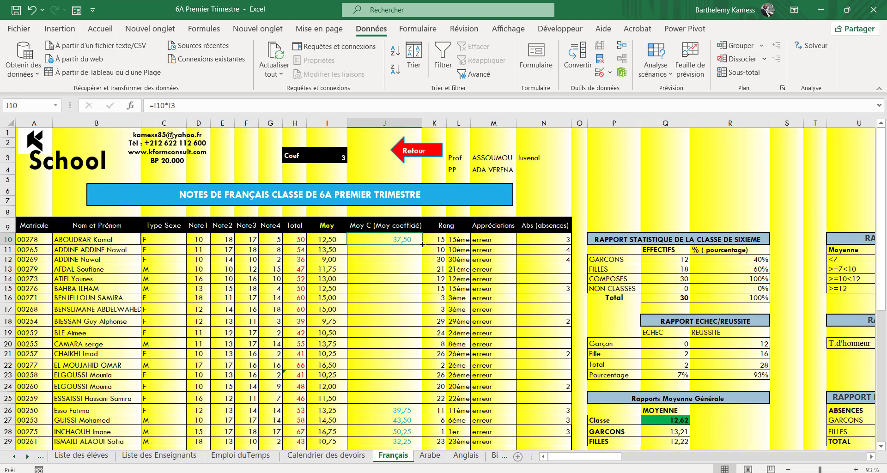
pyautogui.moveTo(421, 245); pyautogui.dragTo(411, 390)
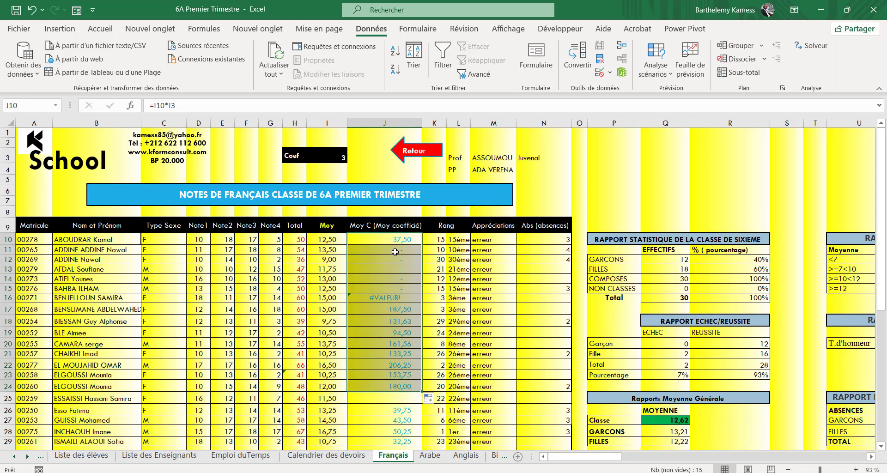
# Compare the formulas in J11 and J10 to see which coefficient cell each one references
pyautogui.click(395, 252)
pyautogui.doubleClick(396, 251)
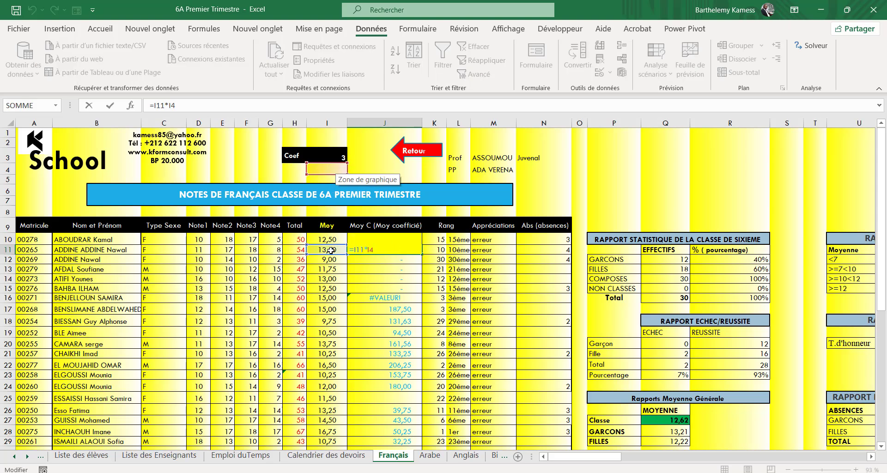
pyautogui.click(391, 237)
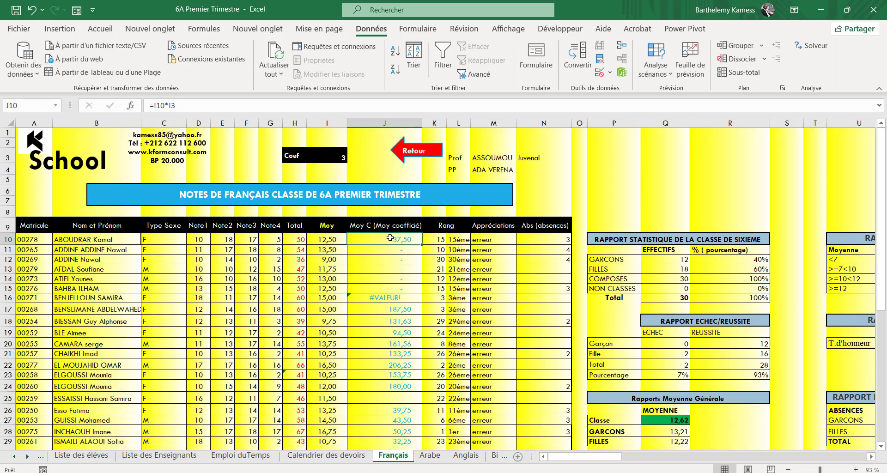
pyautogui.doubleClick(390, 238)
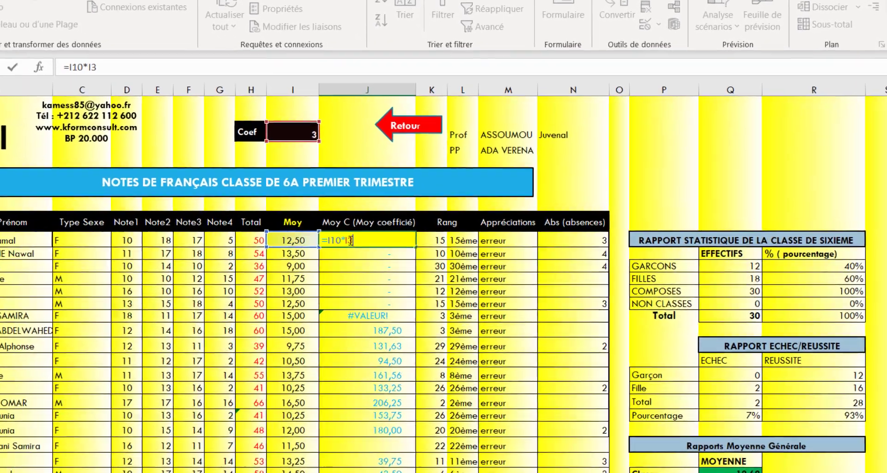
pyautogui.press('Return')
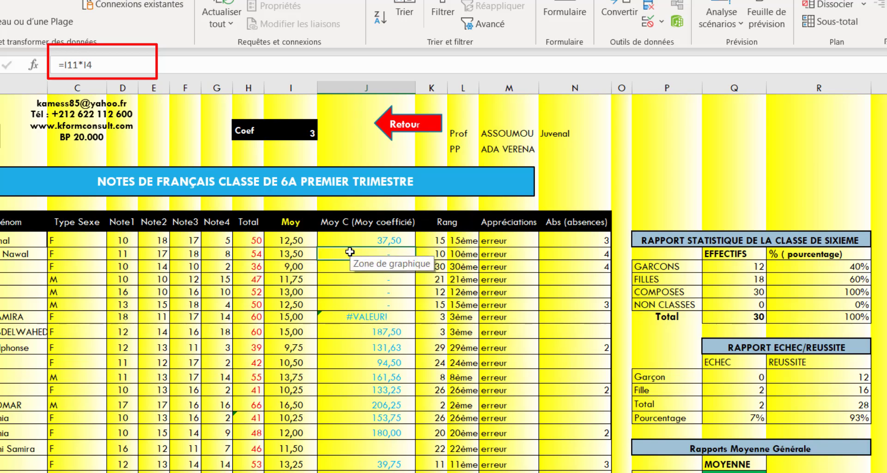
# Redirect the coefficient reference in J11 to I3 so that its formula reads =I11*I3
pyautogui.doubleClick(345, 255)
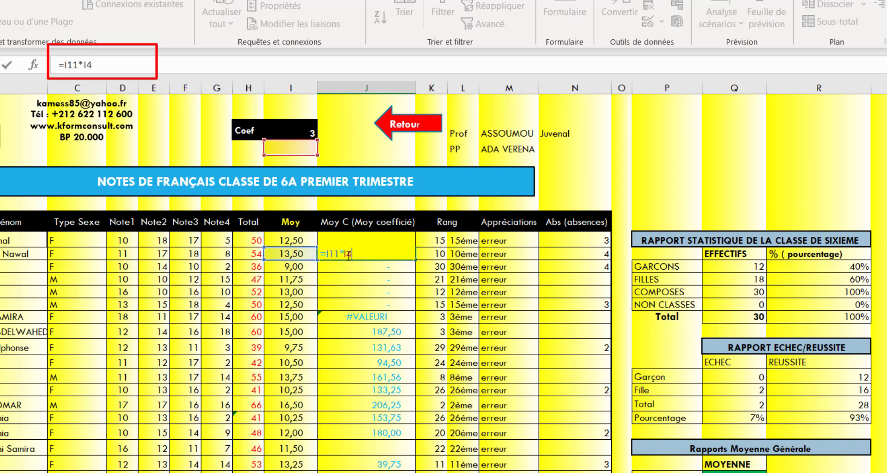
pyautogui.moveTo(294, 139); pyautogui.dragTo(298, 134)
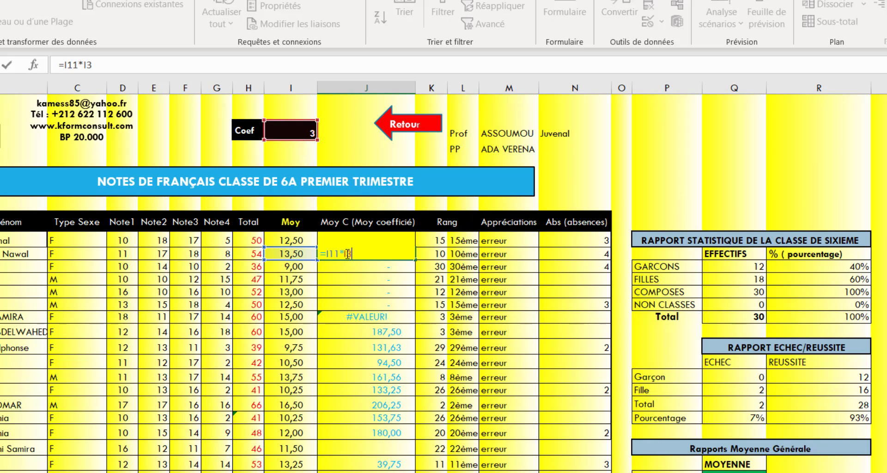
pyautogui.press('Return')
pyautogui.doubleClick(362, 251)
pyautogui.press('Return')
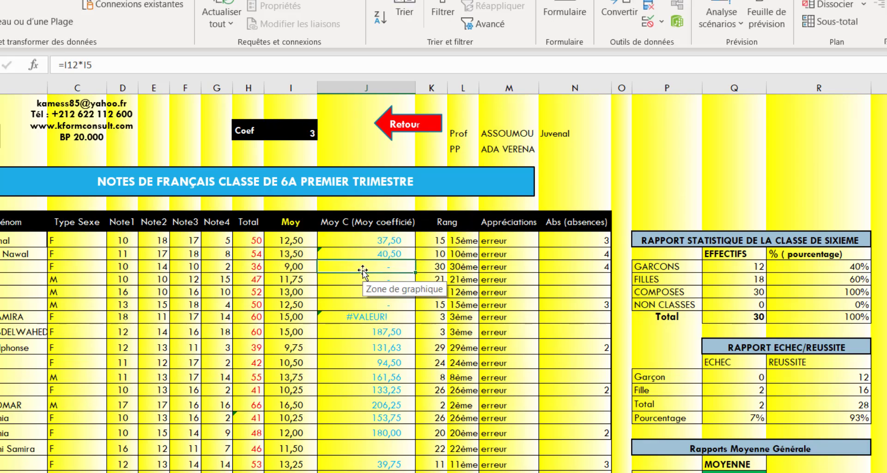
# Replace the formula in J12 with =H12*I3
pyautogui.write('=')
pyautogui.click(255, 269)
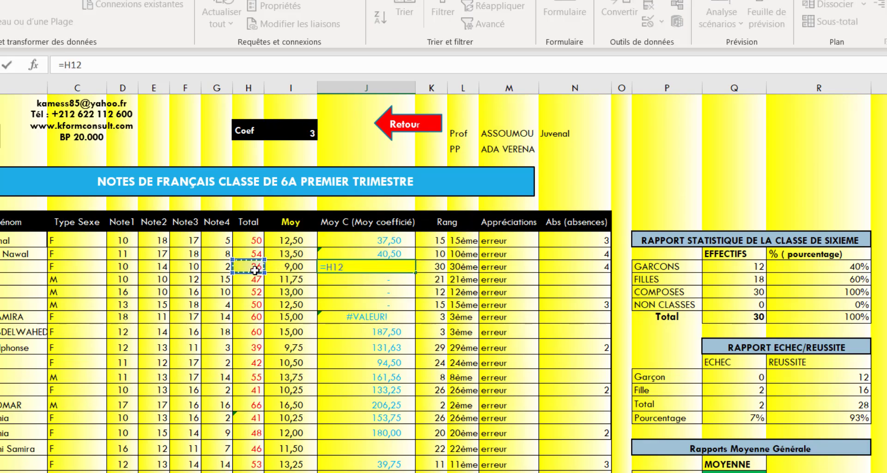
pyautogui.write('*')
pyautogui.click(281, 130)
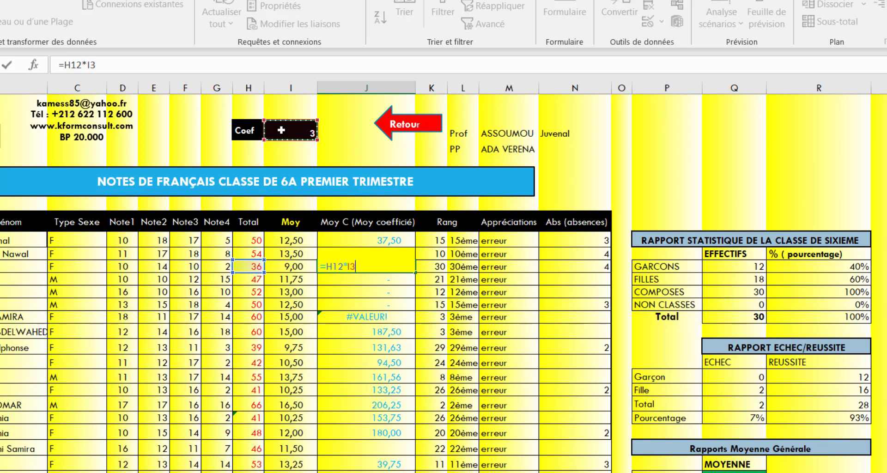
pyautogui.press('Return')
# Make the coefficient reference in J10 absolute so that its formula reads =I10*$I$3
pyautogui.click(386, 239)
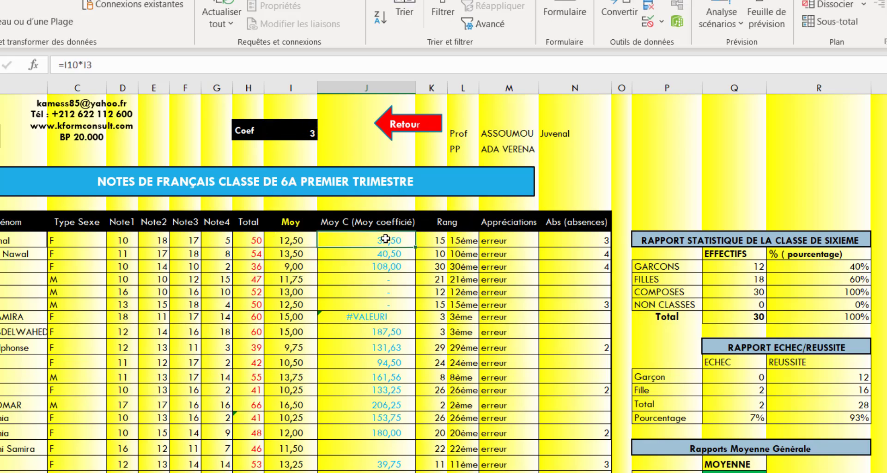
pyautogui.doubleClick(385, 239)
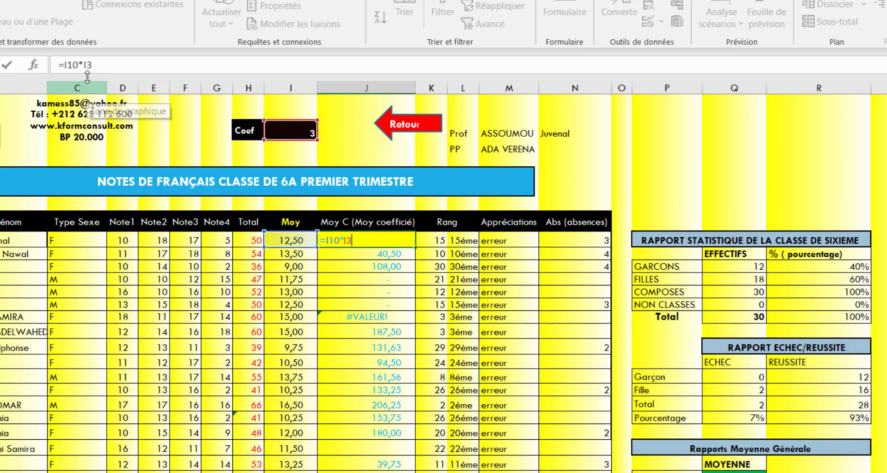
pyautogui.moveTo(85, 65); pyautogui.dragTo(98, 65)
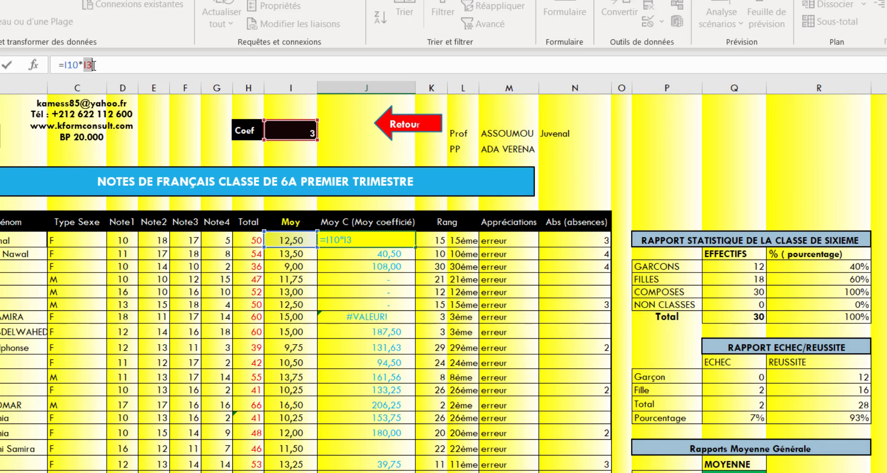
pyautogui.press('F4')
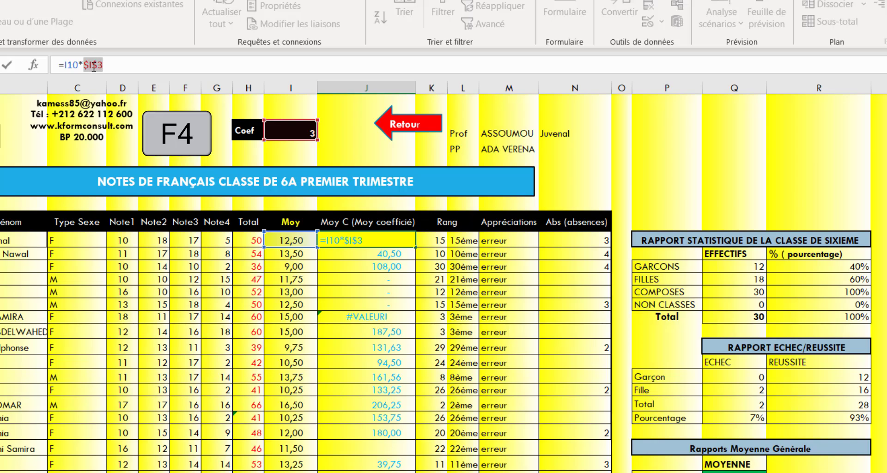
pyautogui.click(86, 64)
pyautogui.moveTo(85, 65); pyautogui.dragTo(106, 65)
pyautogui.click(108, 65)
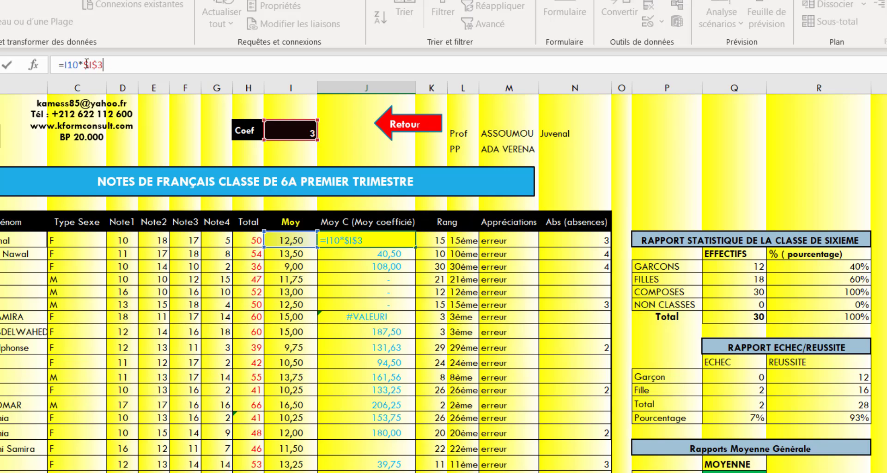
pyautogui.click(97, 67)
pyautogui.press('Return')
# Fill the formula with the fixed coefficient from J10 down the Moy C column to J39
pyautogui.click(398, 241)
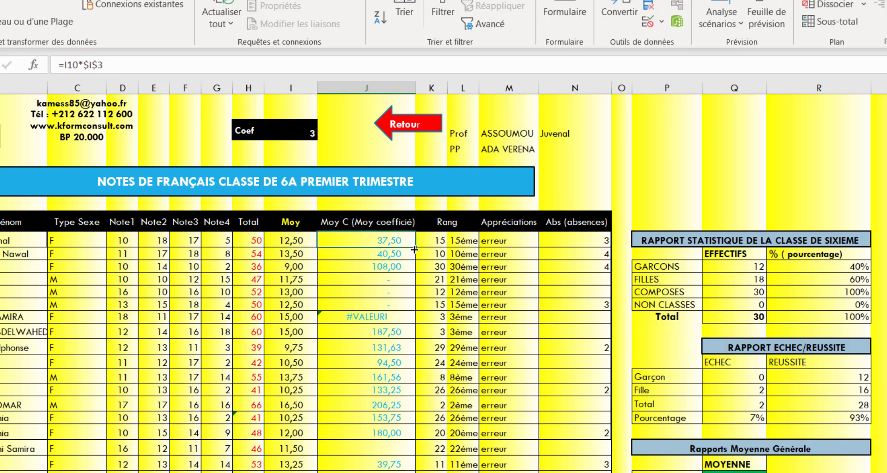
pyautogui.moveTo(414, 249); pyautogui.dragTo(415, 471)
pyautogui.scroll(4, 367, 307)
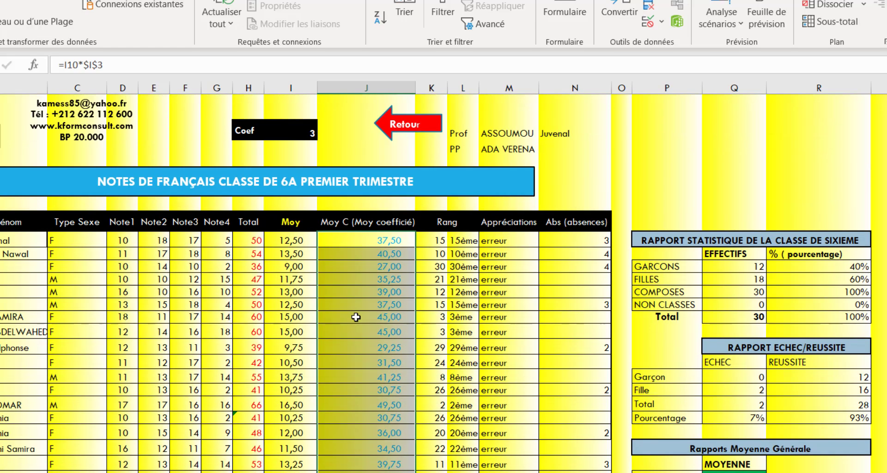
# Check the formulas in several Moy C cells, including J10, J13 and J33, for the fixed coefficient reference
pyautogui.doubleClick(364, 240)
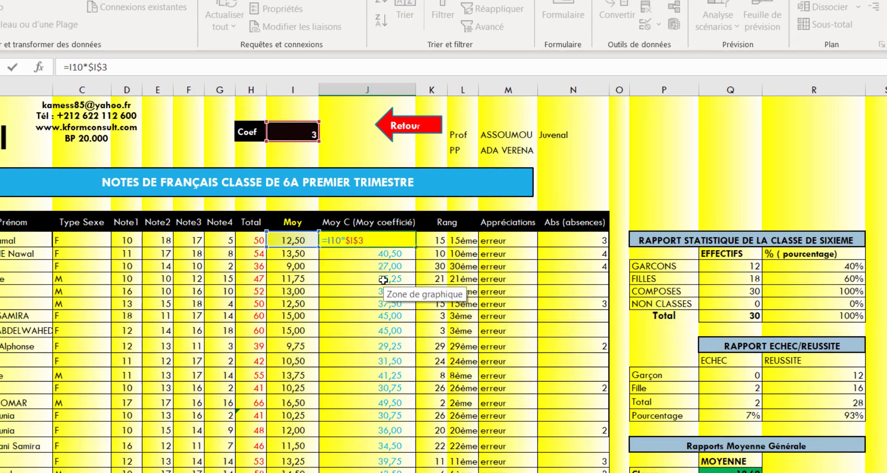
pyautogui.doubleClick(383, 280)
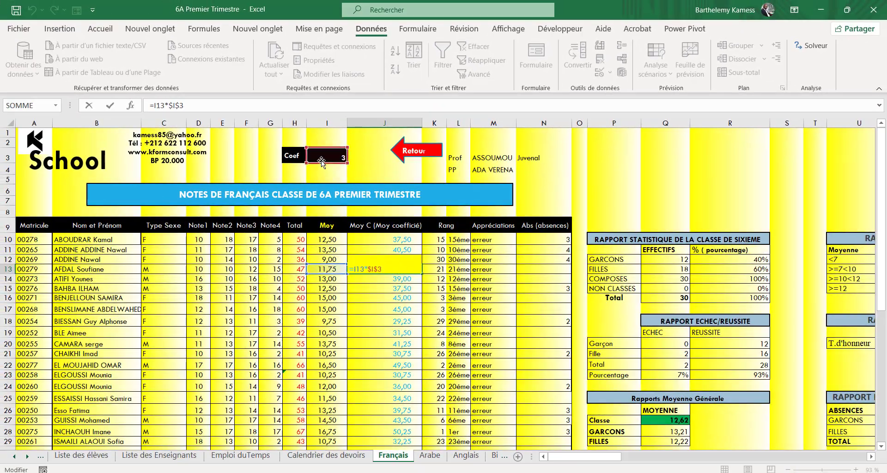
pyautogui.doubleClick(372, 282)
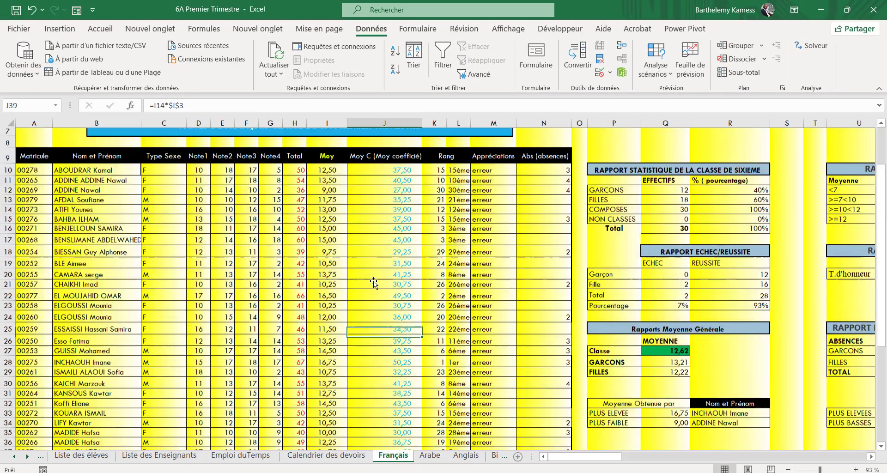
pyautogui.scroll(2, 375, 265)
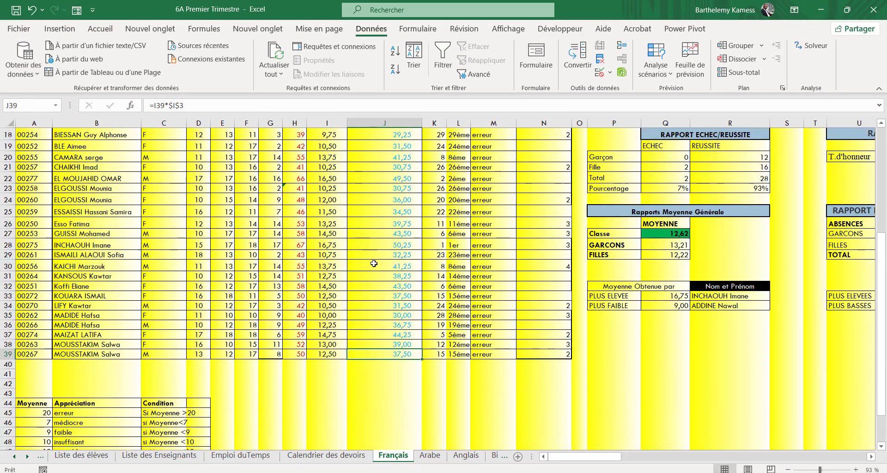
pyautogui.doubleClick(387, 296)
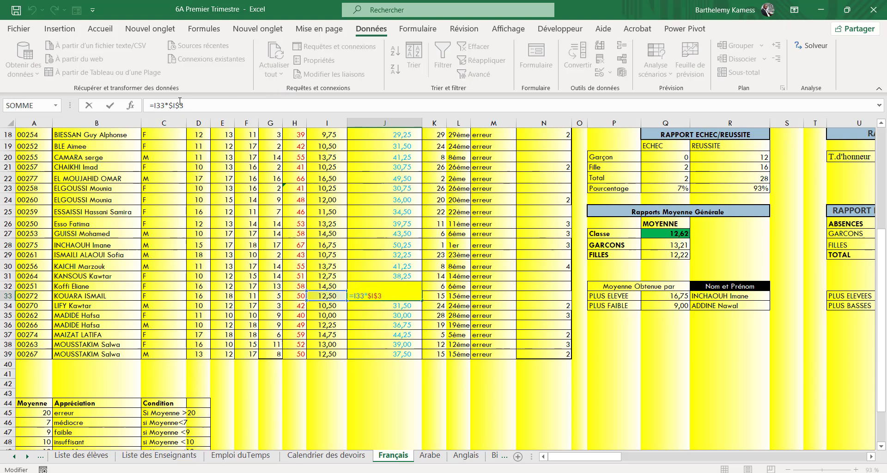
pyautogui.moveTo(165, 103); pyautogui.dragTo(191, 111)
pyautogui.press('Return')
pyautogui.scroll(6, 410, 243)
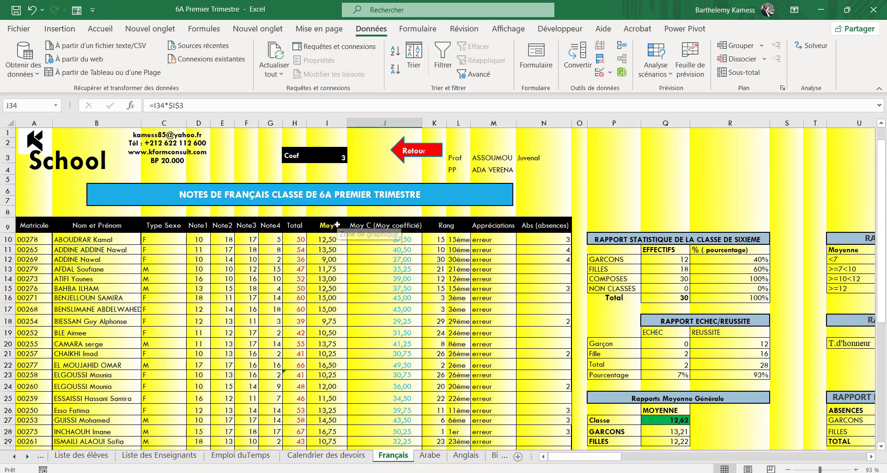
pyautogui.doubleClick(367, 239)
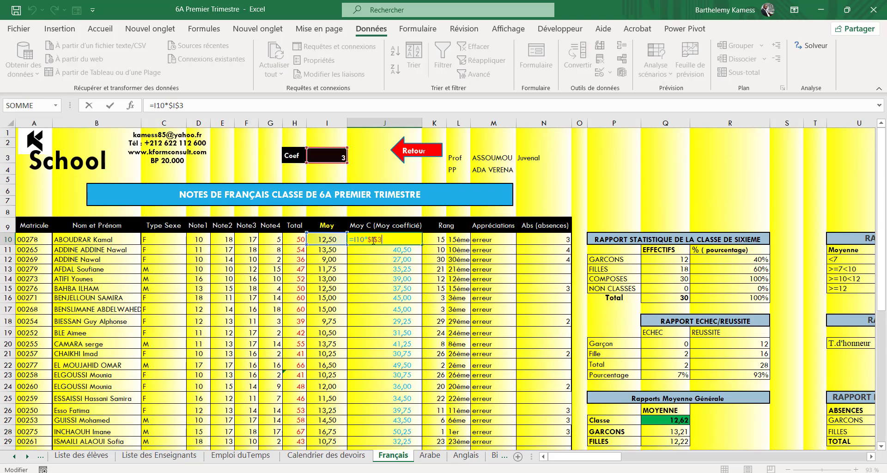
pyautogui.press('Return')
# Inspect the Rang formulas in K10 and L10 for the first student
pyautogui.doubleClick(455, 240)
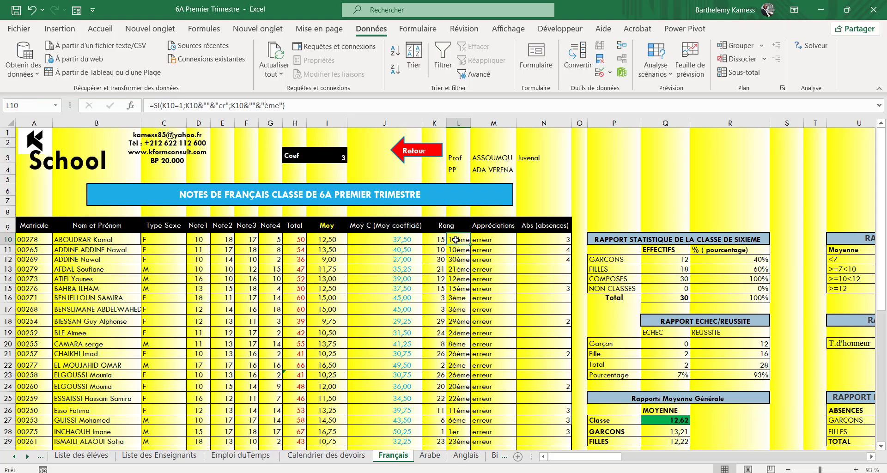
pyautogui.press('Escape')
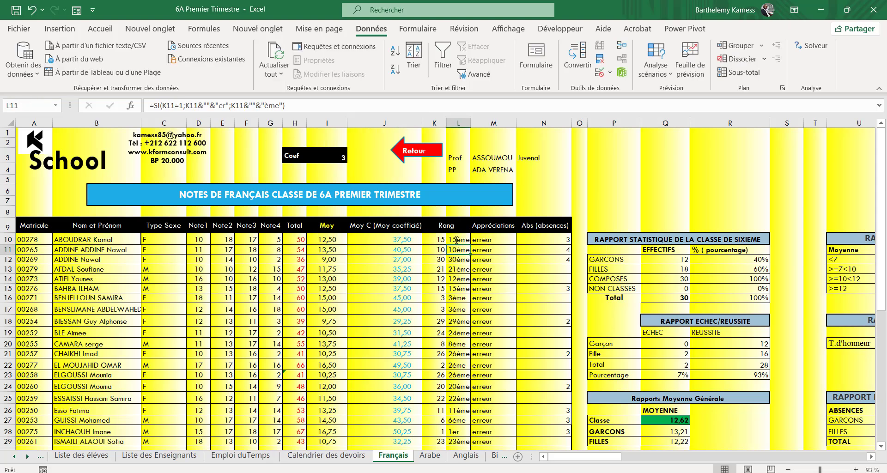
pyautogui.press('Left')
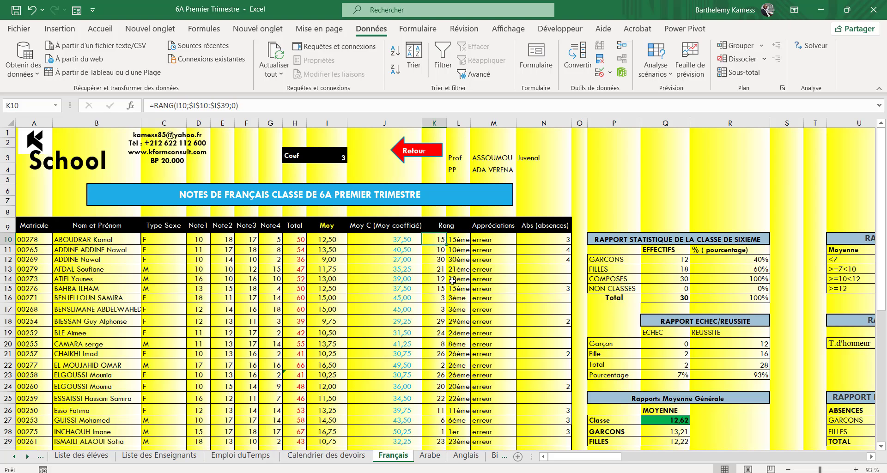
pyautogui.click(461, 240)
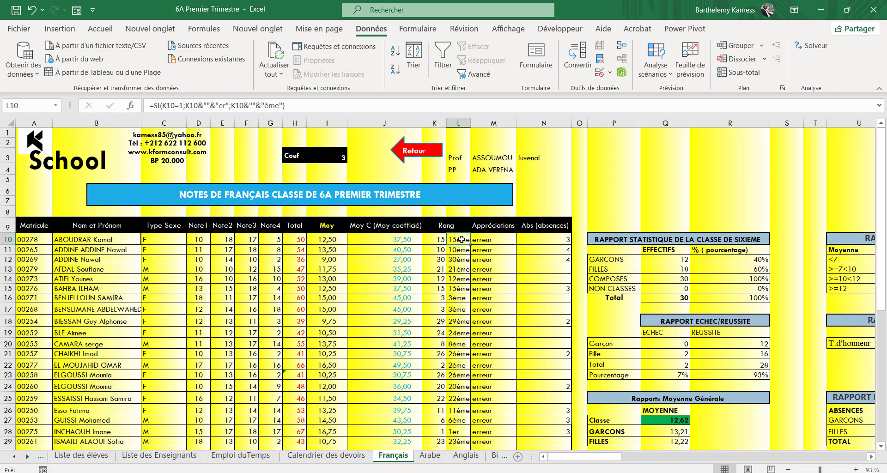